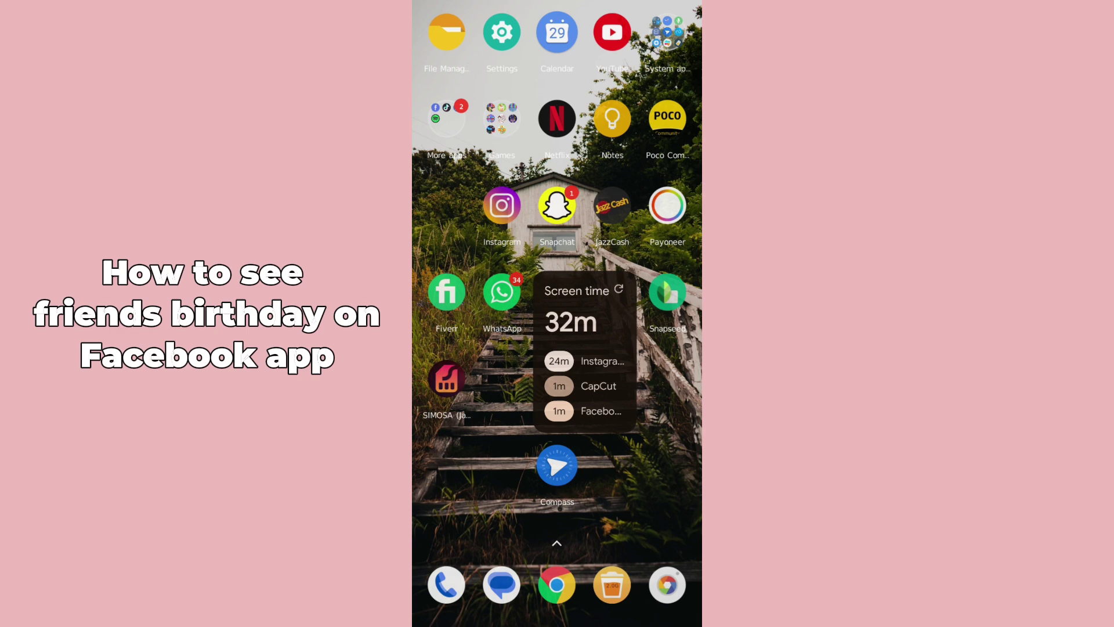
- Launch Facebook from the app list and bring up its main Menu page
{"action": "left_click", "coordinate": [558, 545]}
{"action": "left_click", "coordinate": [667, 75]}
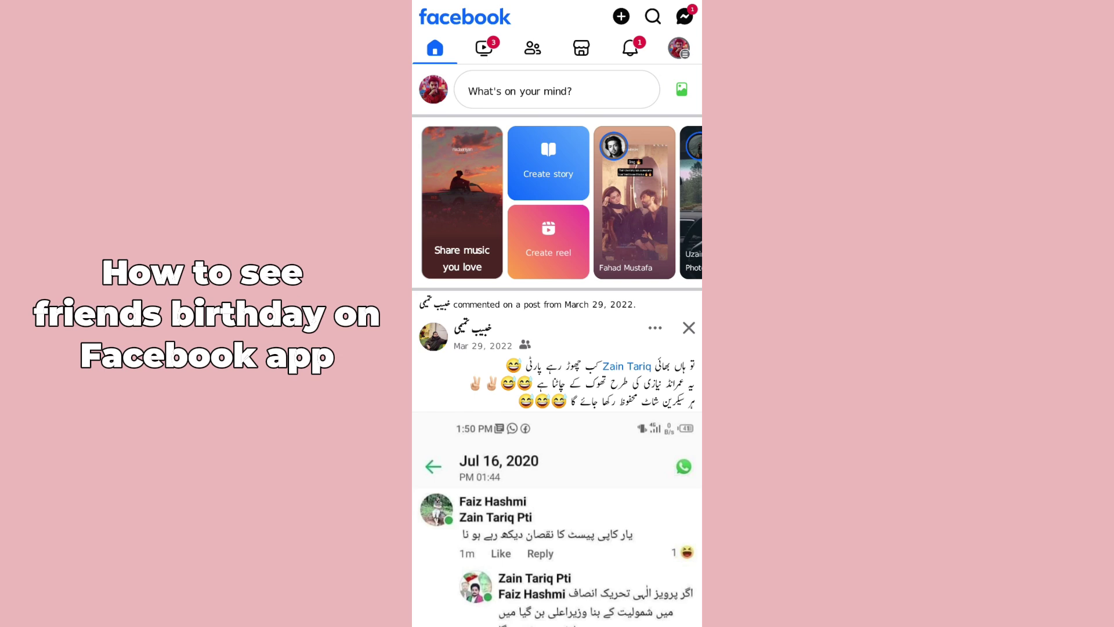
{"action": "left_click", "coordinate": [679, 48]}
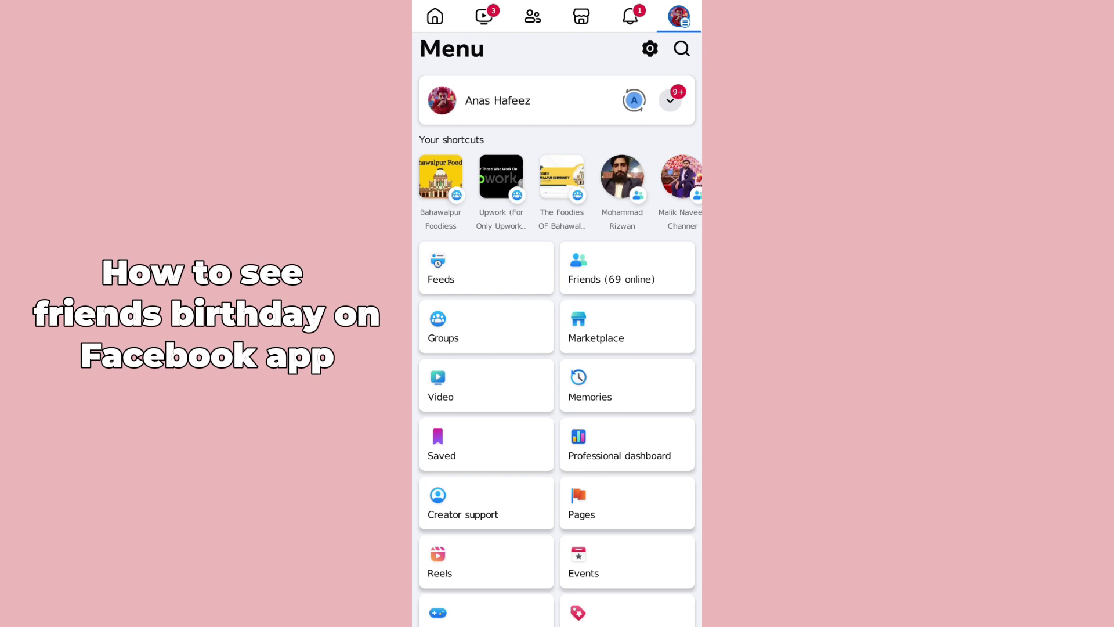
{"action": "scroll", "coordinate": [557, 348], "scroll_direction": "down", "scroll_amount": 5}
{"action": "scroll", "coordinate": [557, 348], "scroll_direction": "down", "scroll_amount": 1}
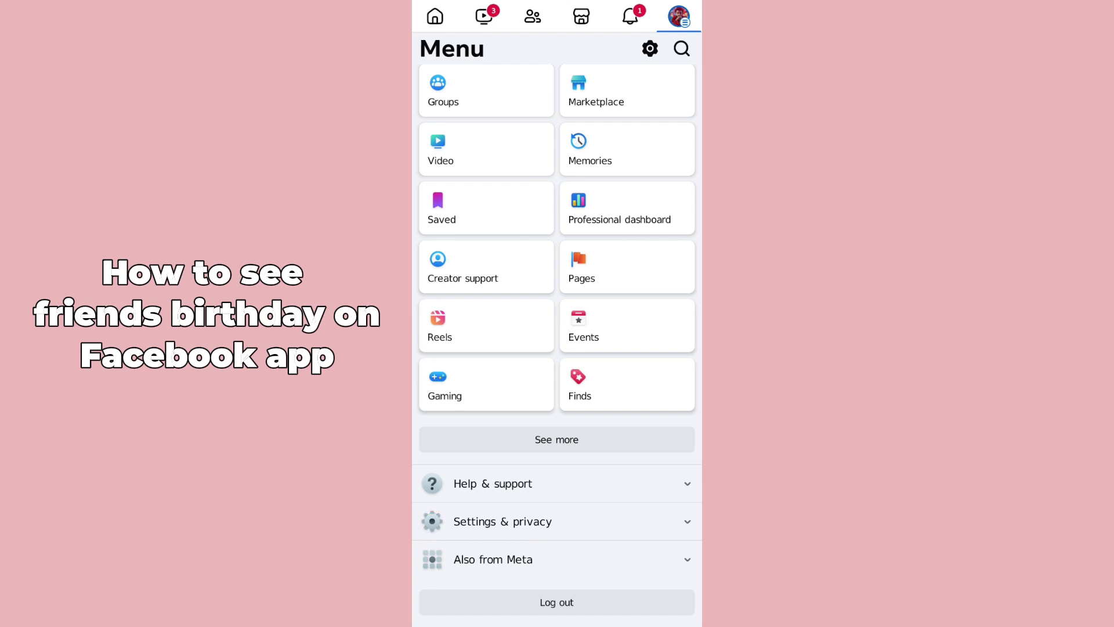
- Reach Notifications through Settings & privacy, then Settings and Preferences
{"action": "left_click", "coordinate": [503, 521]}
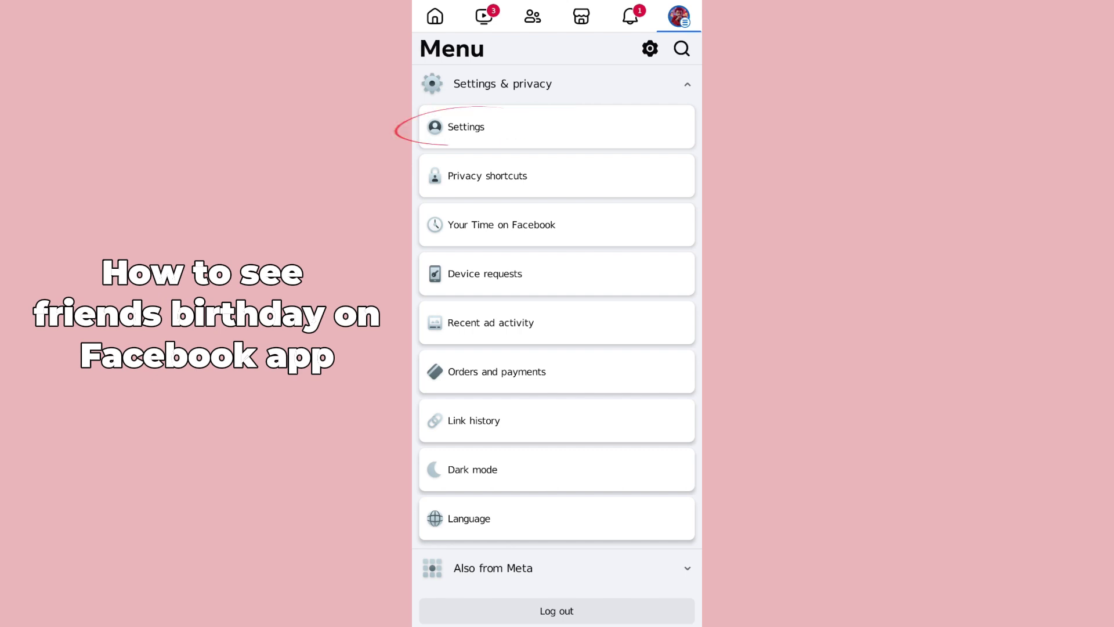
{"action": "left_click", "coordinate": [514, 127]}
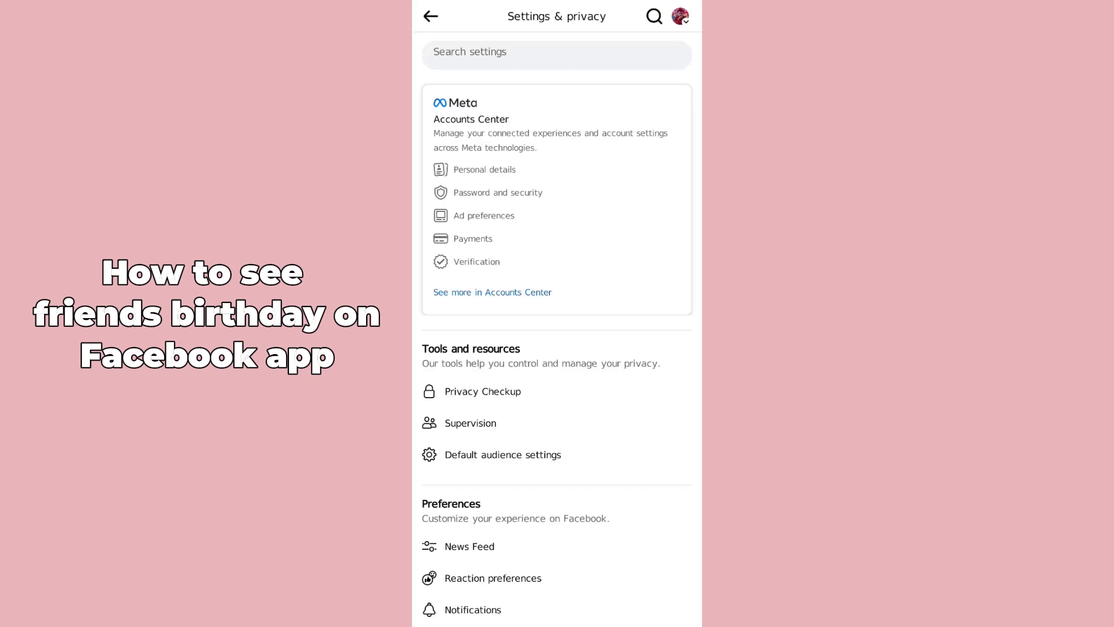
{"action": "scroll", "coordinate": [557, 348], "scroll_direction": "down", "scroll_amount": 5}
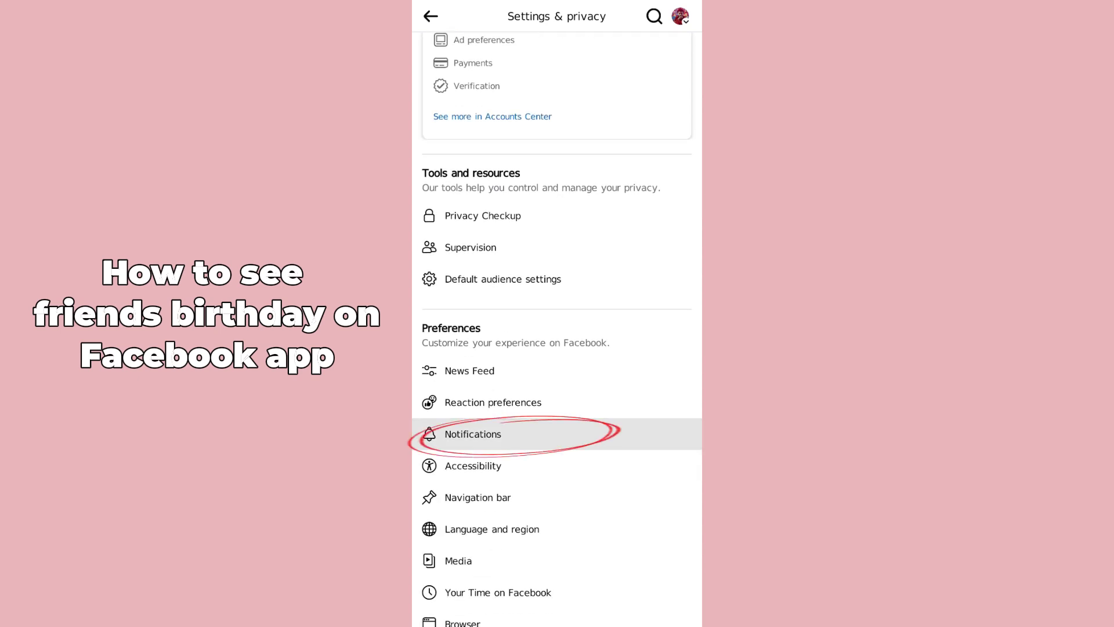
{"action": "scroll", "coordinate": [558, 349], "scroll_direction": "down", "scroll_amount": 3}
{"action": "left_click", "coordinate": [473, 321]}
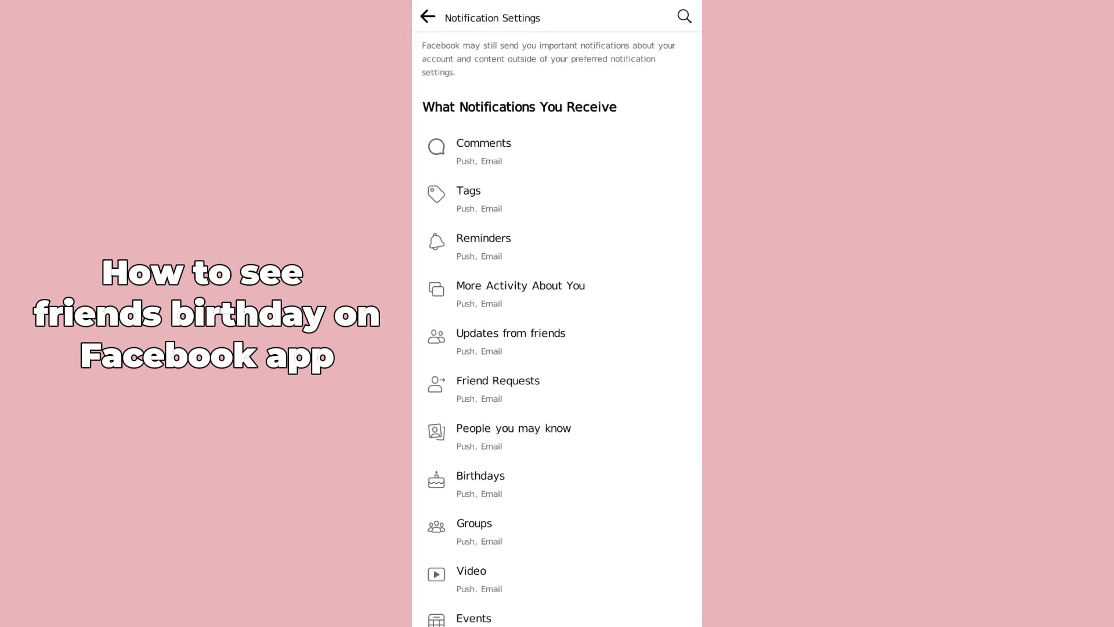
- Turn on SMS delivery in the Birthdays notification settings
{"action": "left_click", "coordinate": [480, 479]}
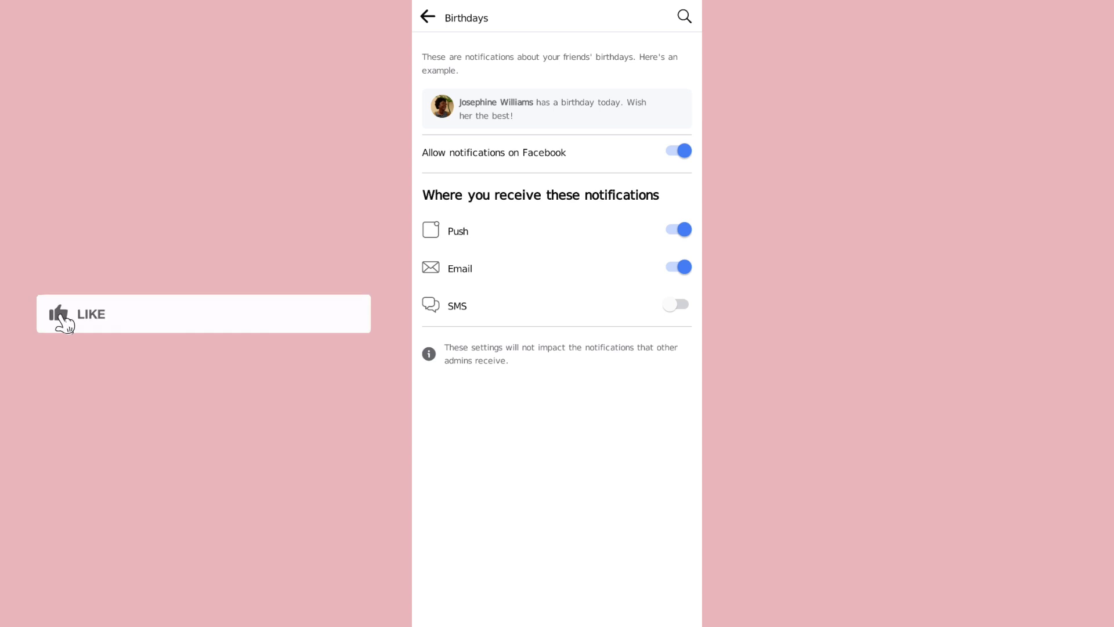
{"action": "left_click", "coordinate": [677, 305]}
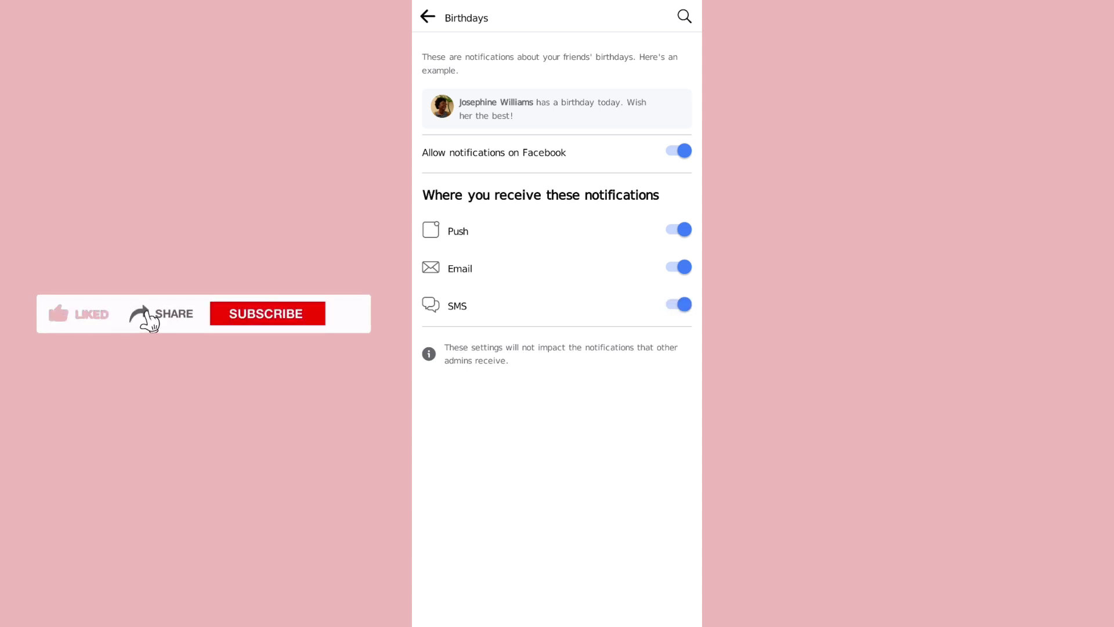